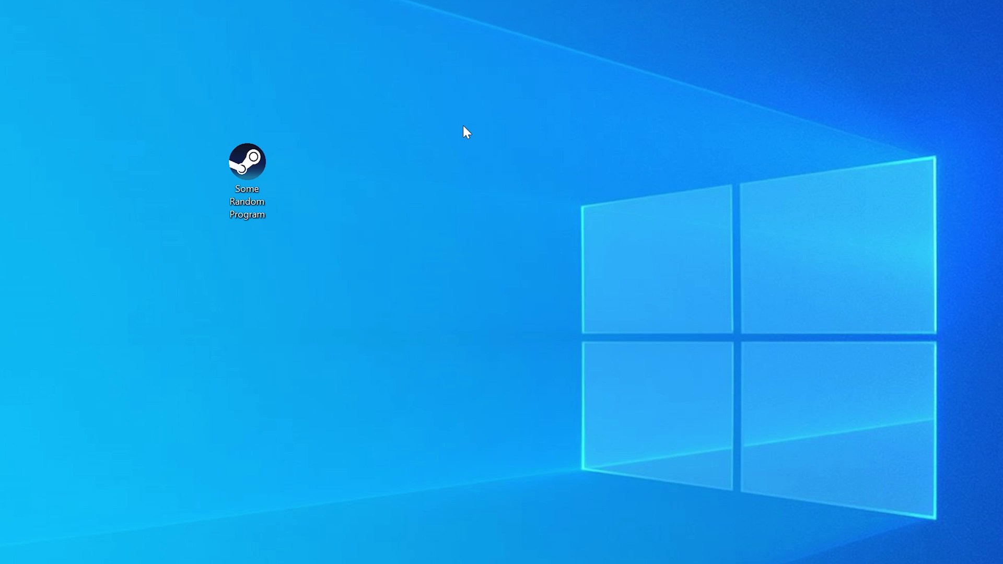
# Step: Launch the program to show its system error, then open the System information page
pyautogui.doubleClick(263, 167)
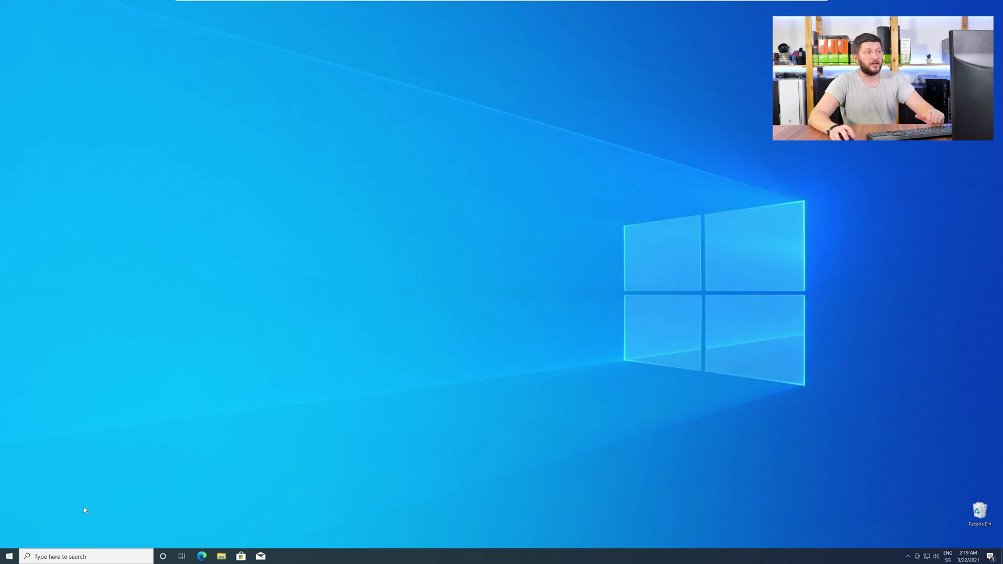
pyautogui.rightClick(4, 559)
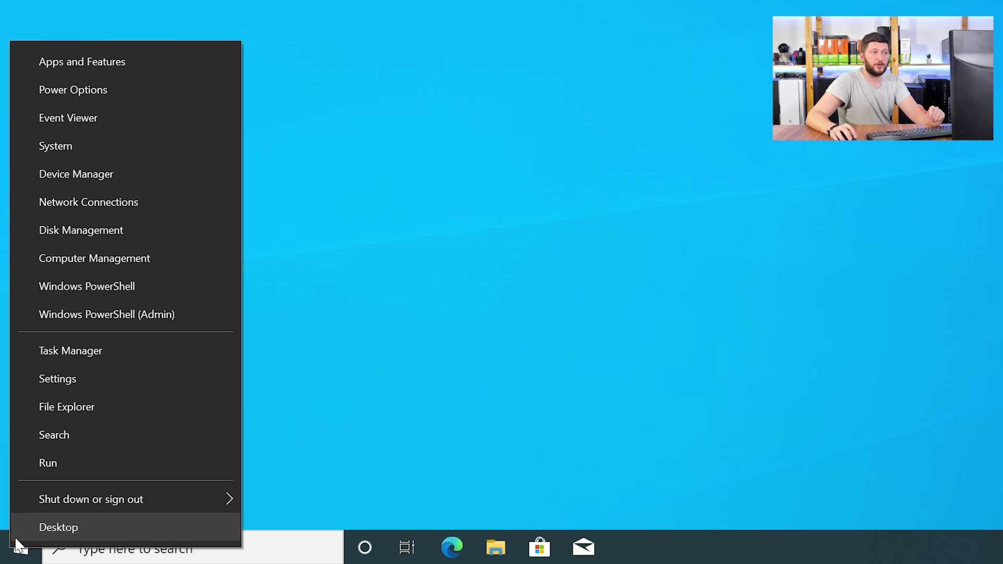
pyautogui.click(120, 147)
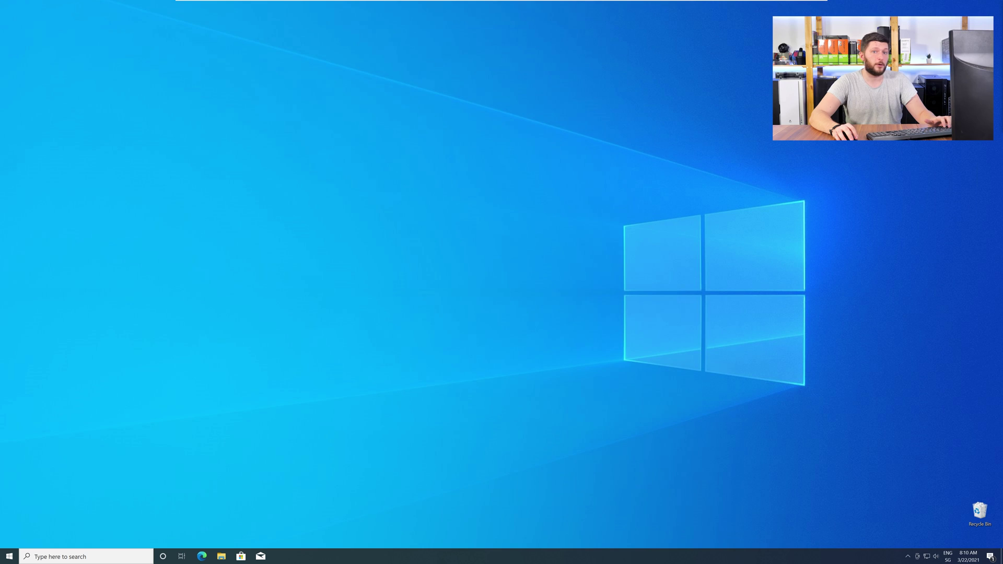
# Step: Load the api-ms-win-crt-runtime-l1-1-0.dll download page in Edge from the copied address
pyautogui.click(202, 556)
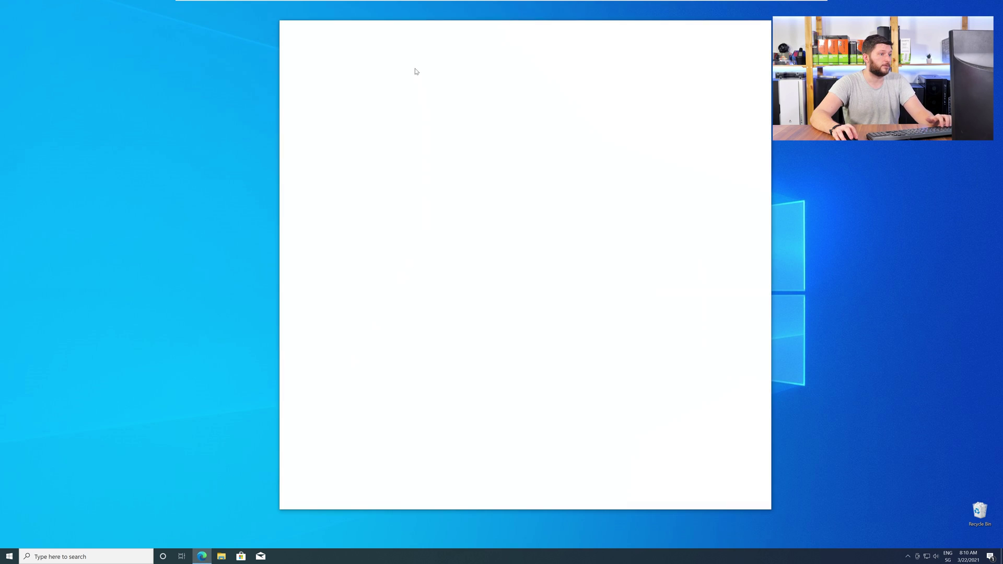
pyautogui.write('https://www.sts-tutorial.com/download/api-ms-win-crt-runtime-l1-1-0')
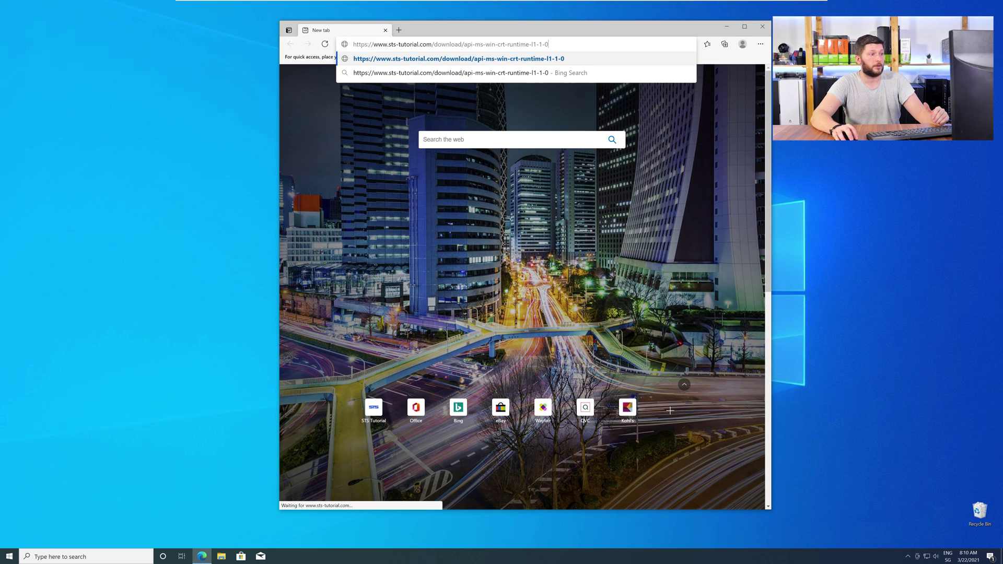
pyautogui.press('Return')
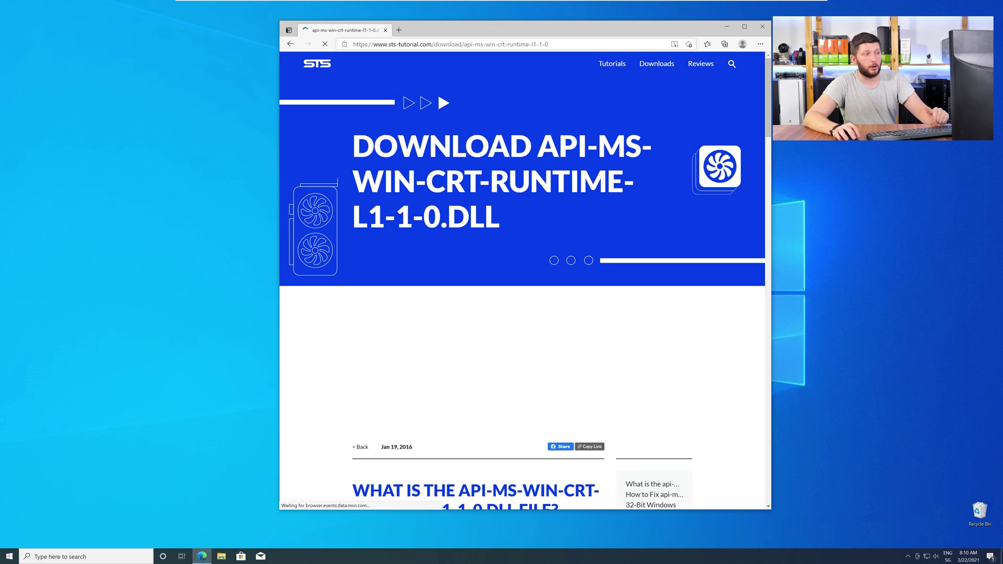
pyautogui.scroll(-7, 523, 292)
pyautogui.scroll(-15, 438, 167)
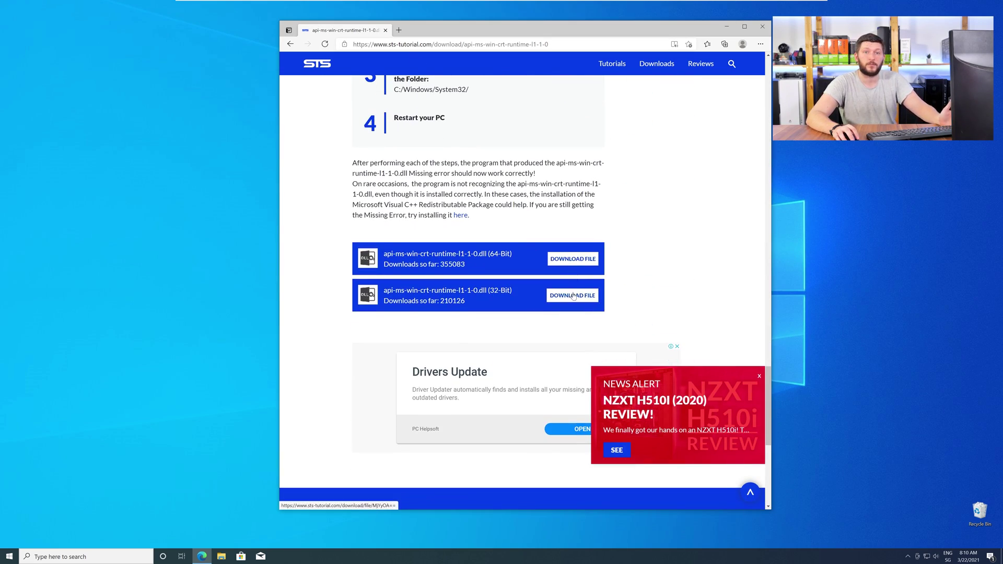
# Step: Download the 32-bit and 64-bit DLL archives, then close the browser
pyautogui.click(573, 296)
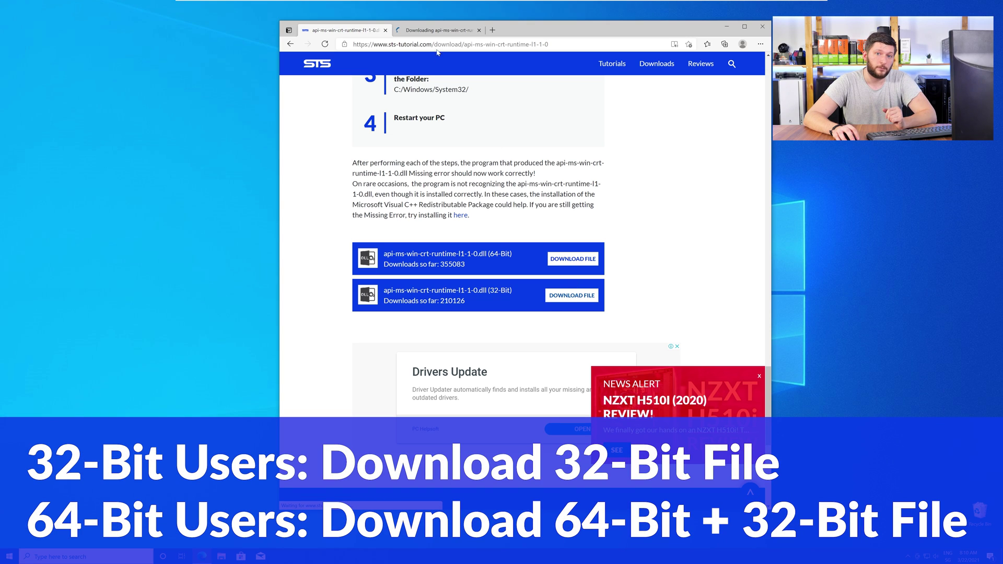
pyautogui.click(430, 32)
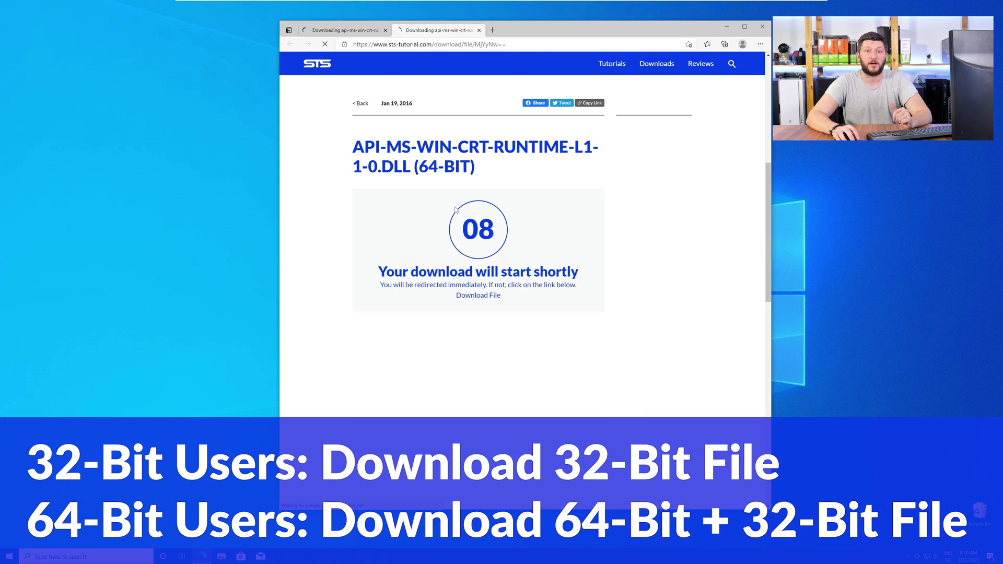
pyautogui.click(359, 33)
pyautogui.scroll(-5, 459, 269)
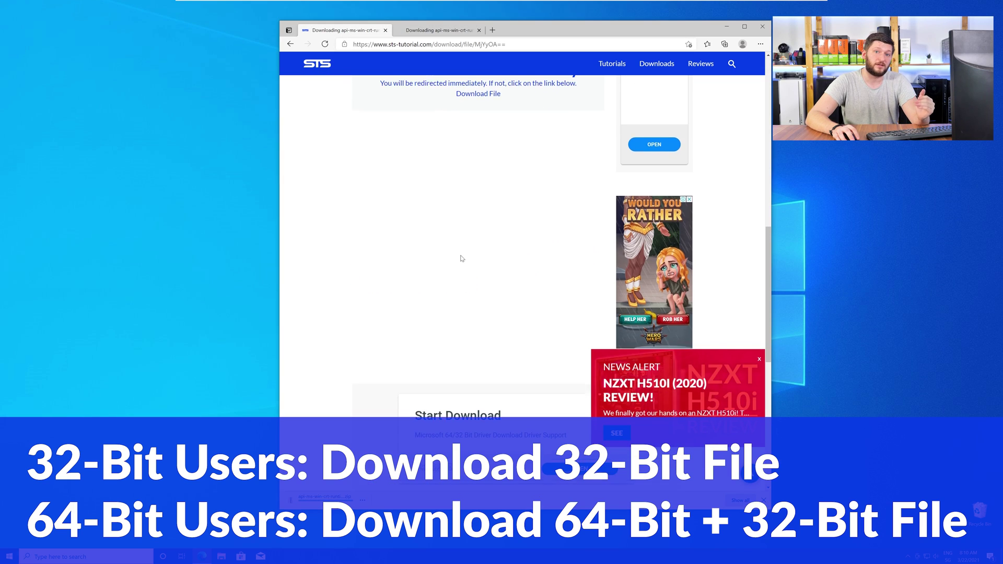
pyautogui.scroll(5, 461, 258)
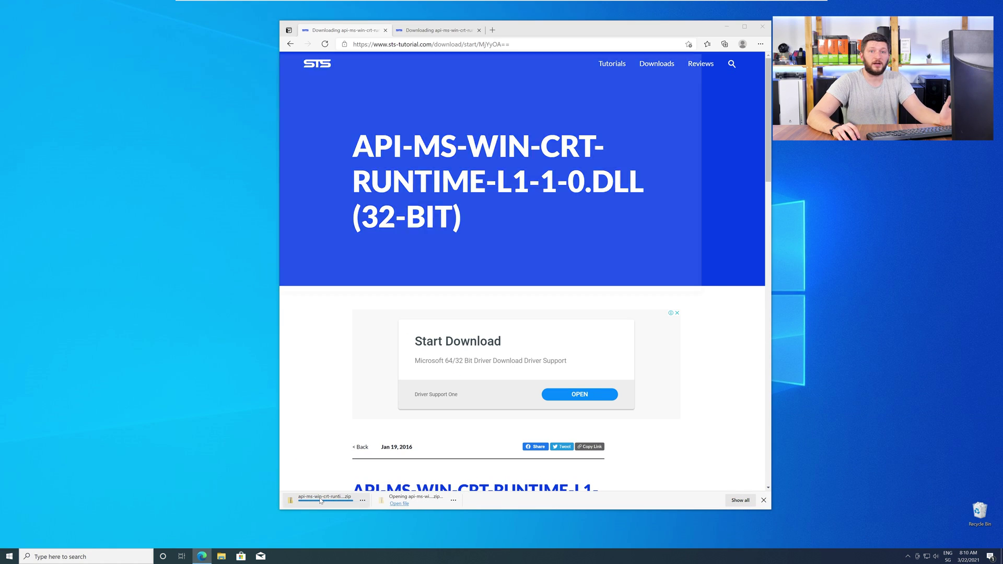
pyautogui.click(756, 32)
# Step: Arrange the 64-bit and 32-bit archive windows side by side, each showing its DLL folder, and add a third Explorer window
pyautogui.moveTo(460, 57); pyautogui.dragTo(724, 314)
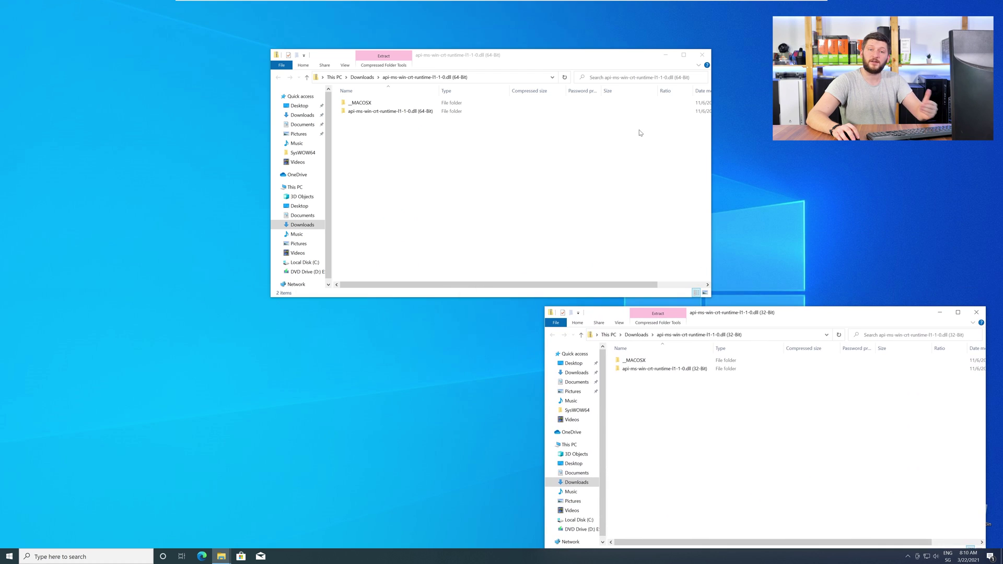
pyautogui.moveTo(554, 55); pyautogui.dragTo(334, 308)
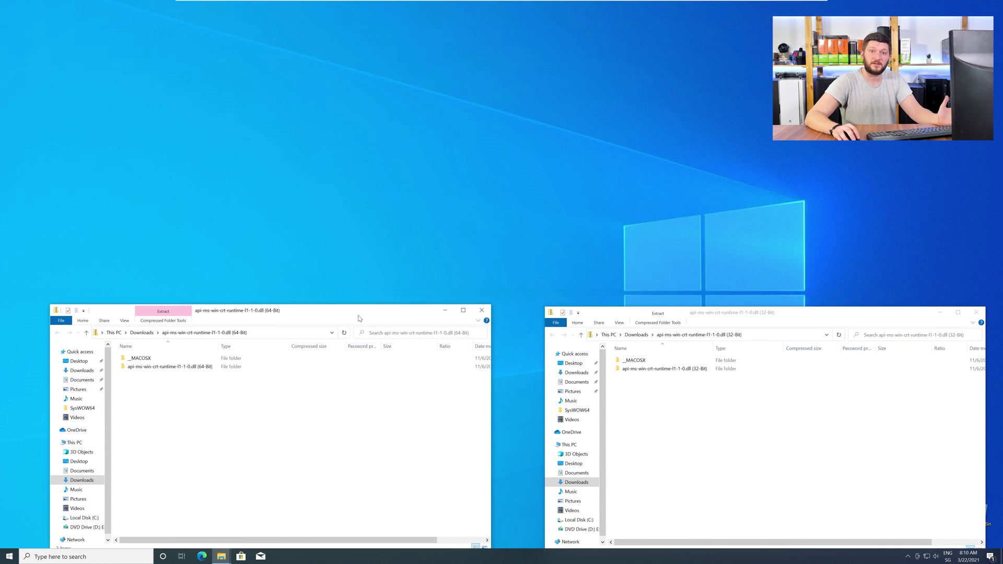
pyautogui.doubleClick(212, 367)
pyautogui.doubleClick(637, 369)
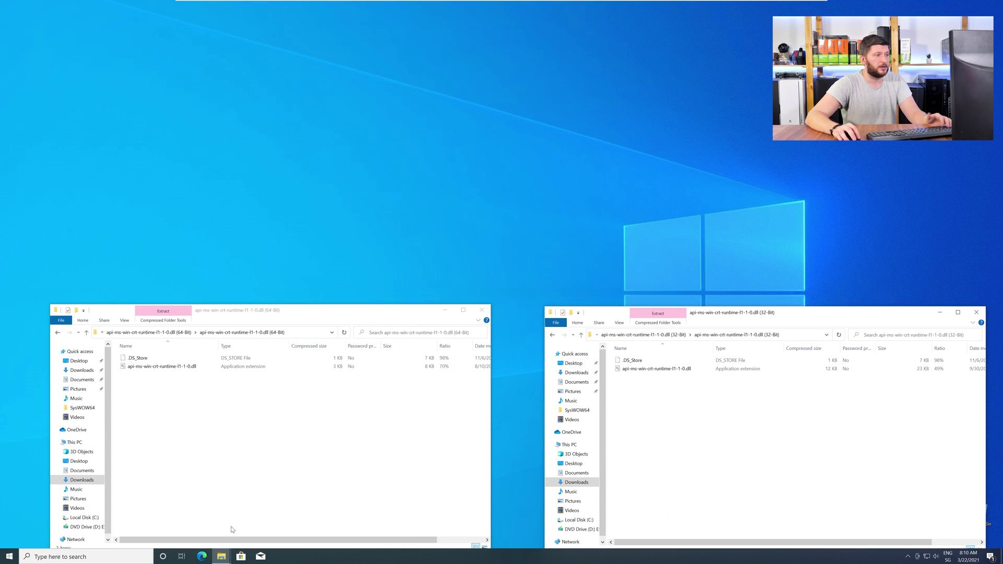
pyautogui.middleClick(220, 558)
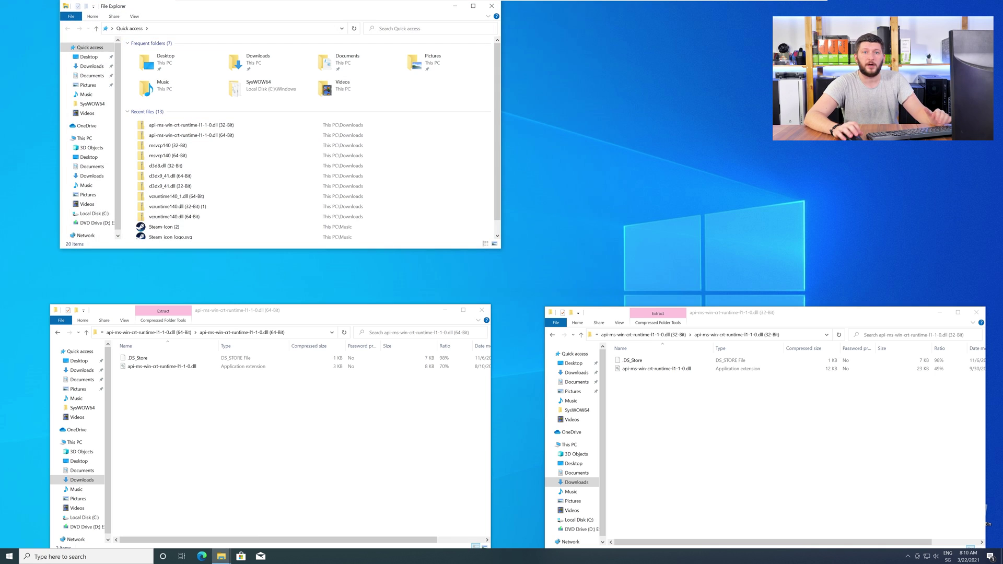
pyautogui.moveTo(384, 12); pyautogui.dragTo(610, 49)
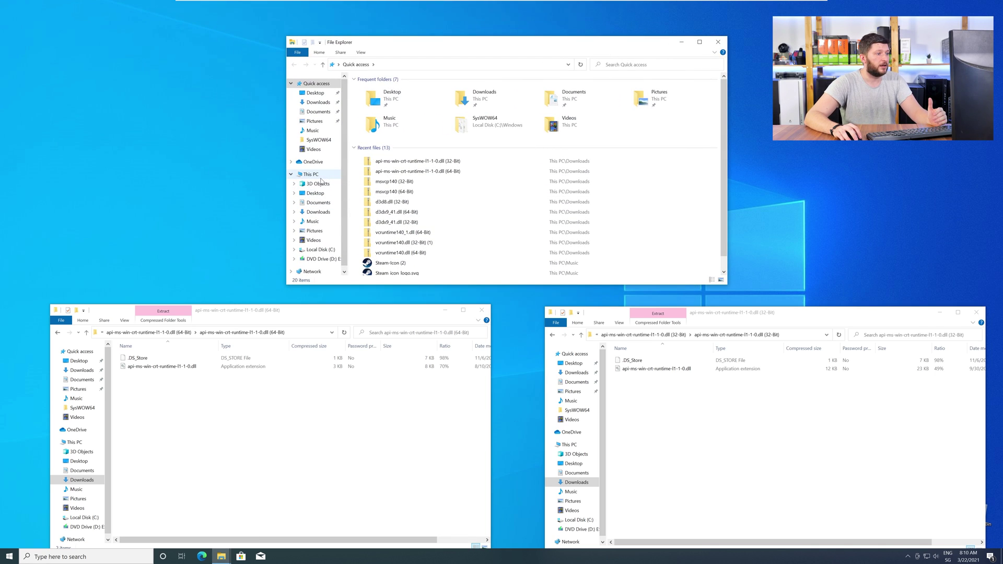
# Step: Browse This PC to Local Disk (C:)\Windows and select the System32 folder
pyautogui.click(319, 178)
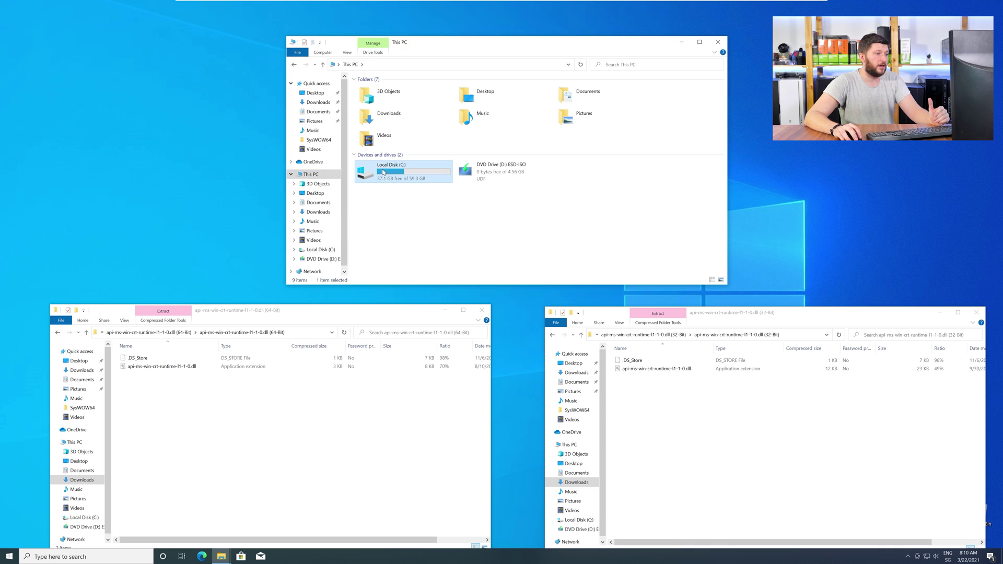
pyautogui.doubleClick(383, 171)
pyautogui.doubleClick(371, 125)
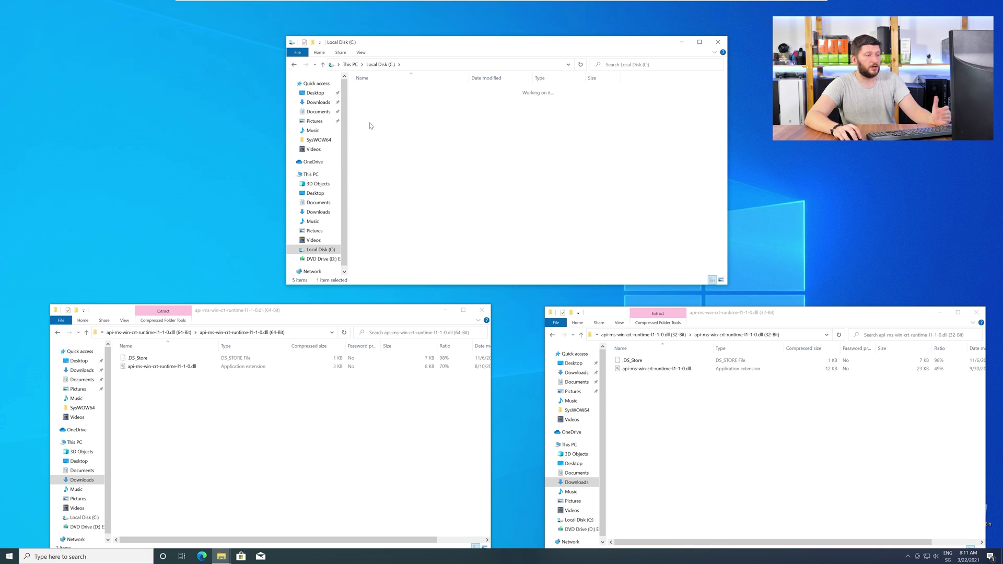
pyautogui.scroll(-15, 412, 179)
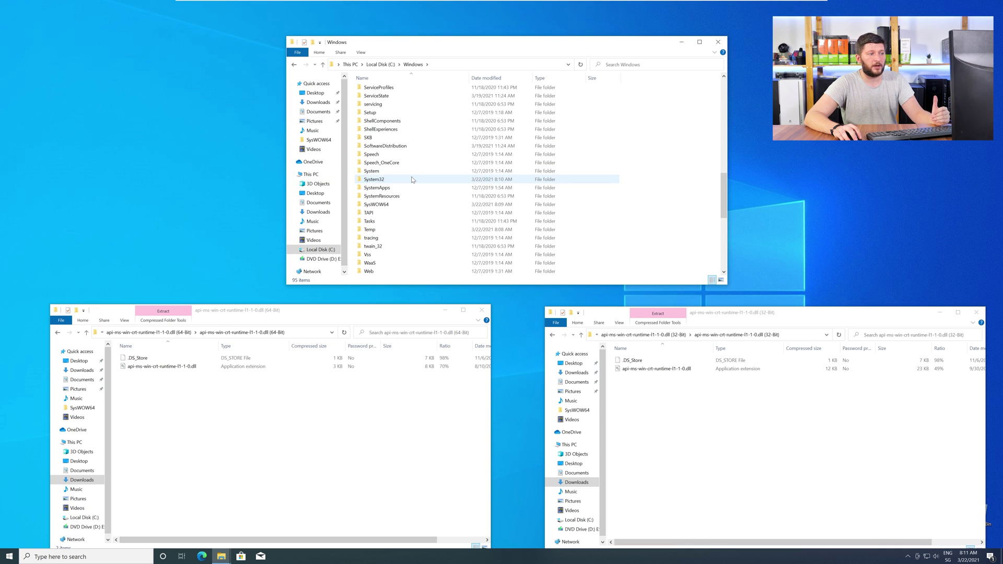
pyautogui.scroll(-1, 413, 179)
pyautogui.click(387, 157)
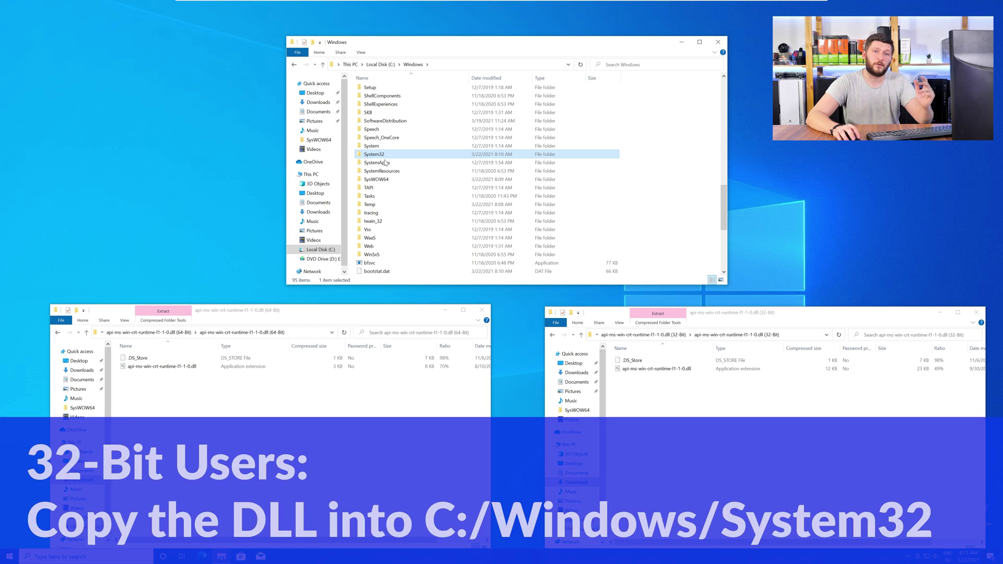
# Step: Copy the 64-bit DLL into System32 and the 32-bit DLL into SysWOW64 as administrator, then close both windows
pyautogui.moveTo(159, 366); pyautogui.dragTo(383, 157)
pyautogui.click(480, 254)
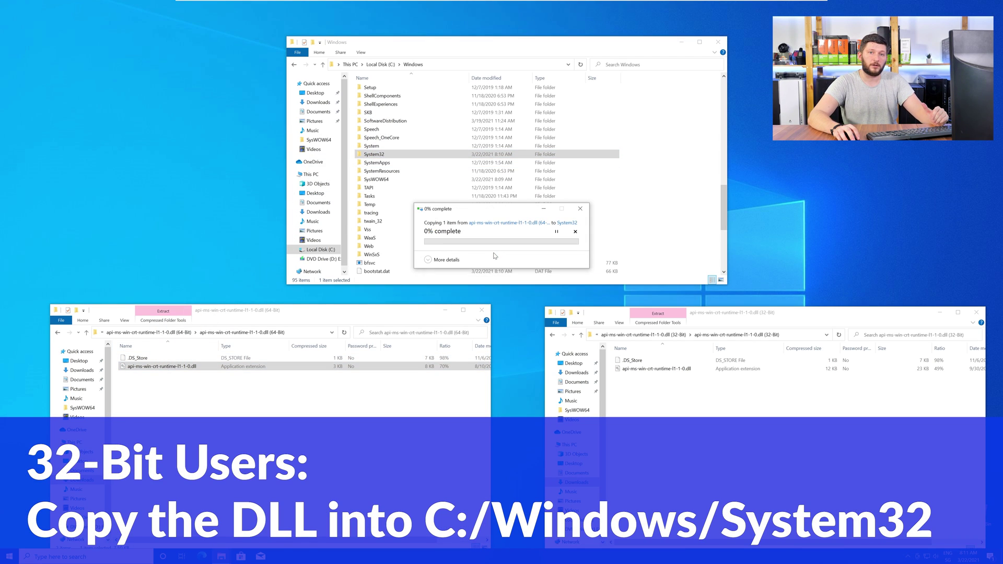
pyautogui.click(657, 369)
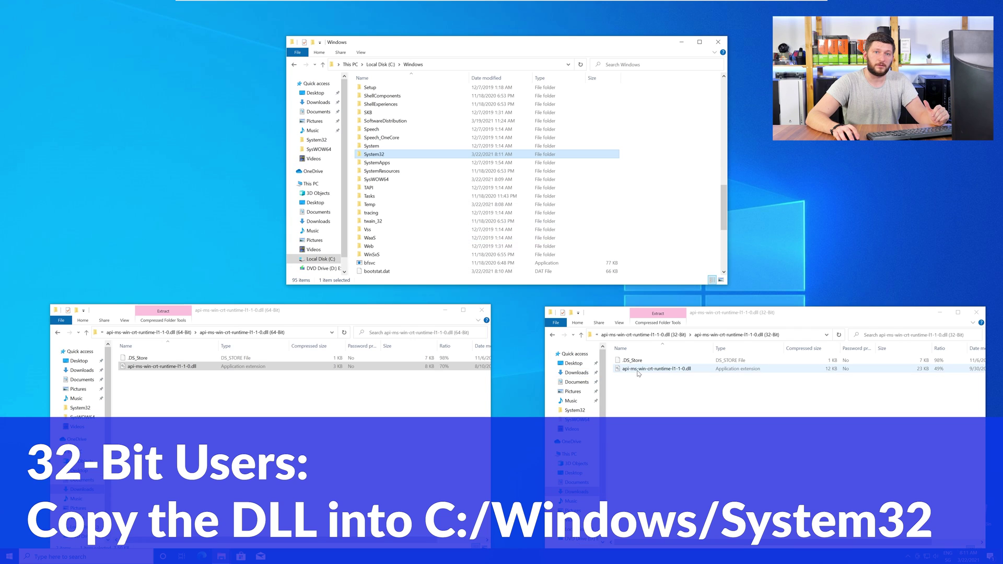
pyautogui.moveTo(469, 222); pyautogui.dragTo(377, 180)
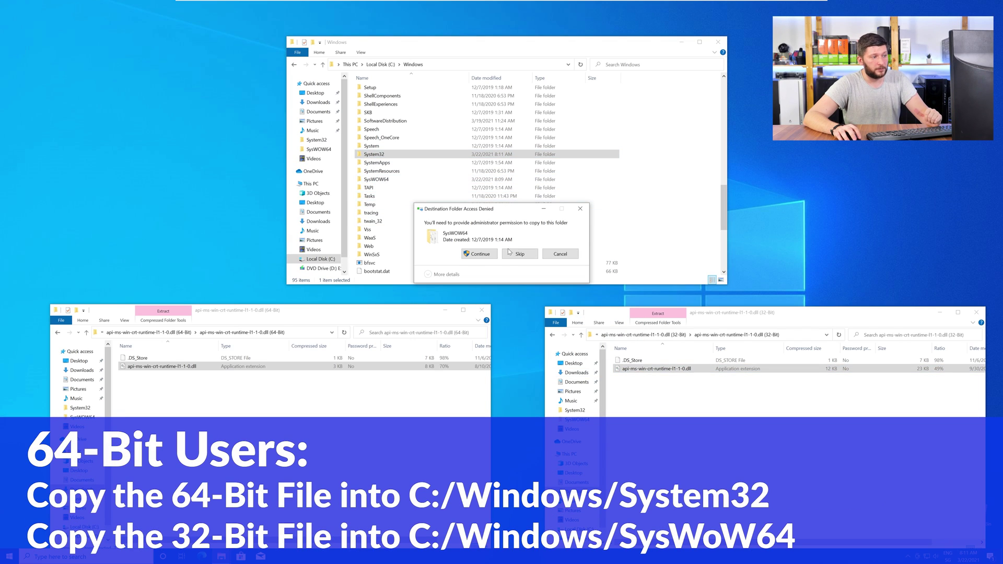
pyautogui.click(480, 254)
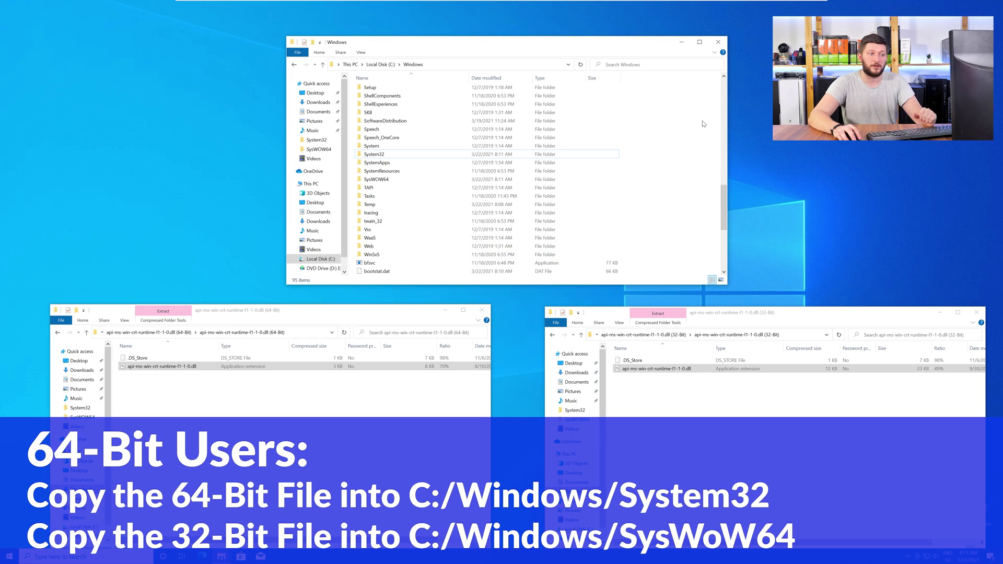
pyautogui.click(718, 42)
pyautogui.click(976, 313)
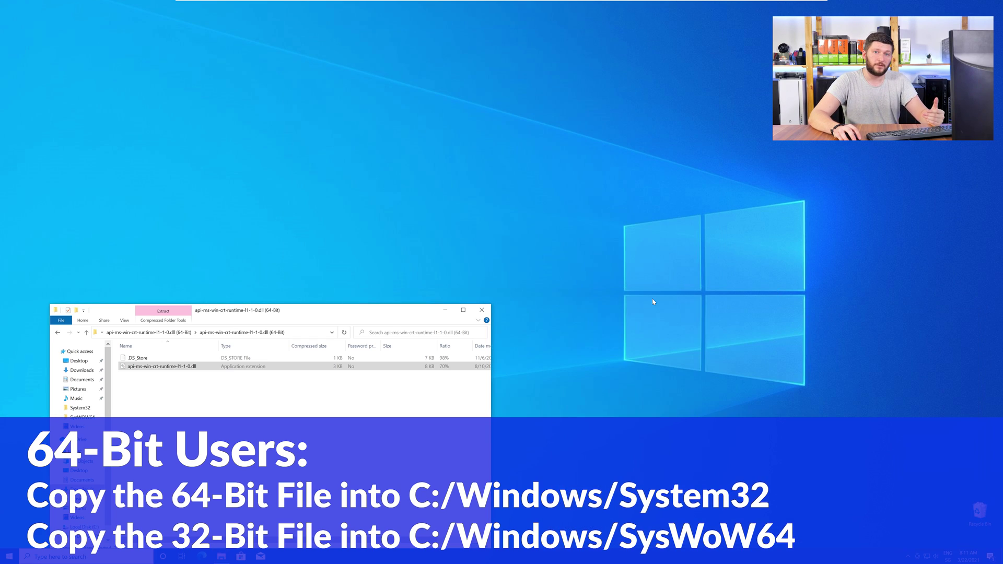
# Step: Close the 64-bit DLL folder window
pyautogui.click(481, 311)
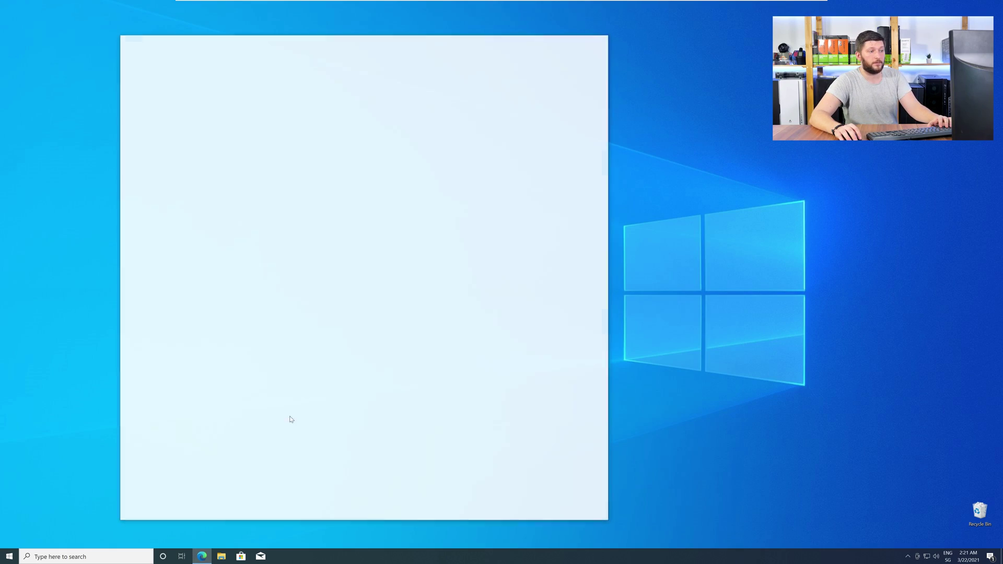
# Step: Load the vc_redist.x64.exe download page and get the 64-bit installer
pyautogui.write('https://www.sts-tutorial.com/download/credistributable2019')
pyautogui.press('Return')
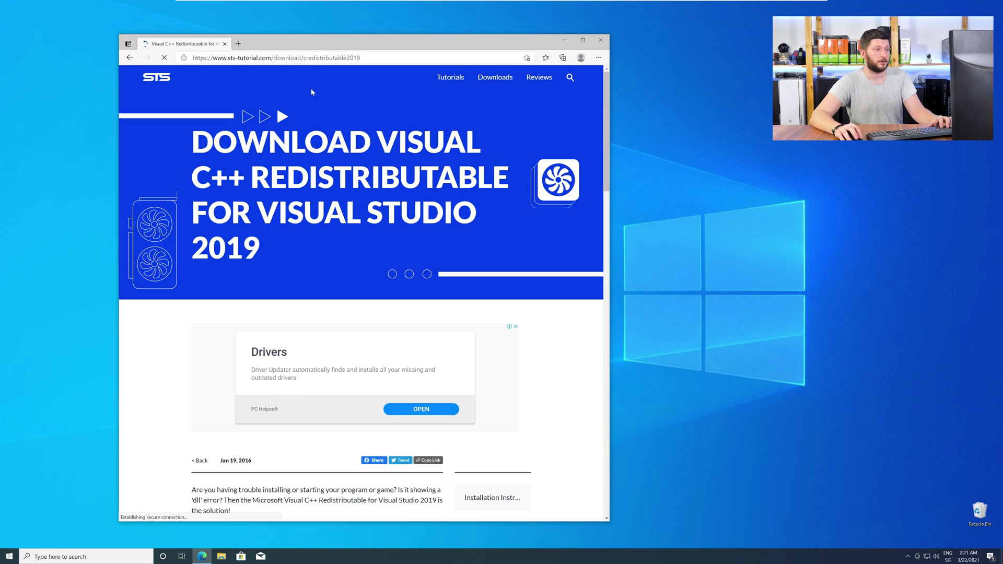
pyautogui.scroll(-10, 161, 270)
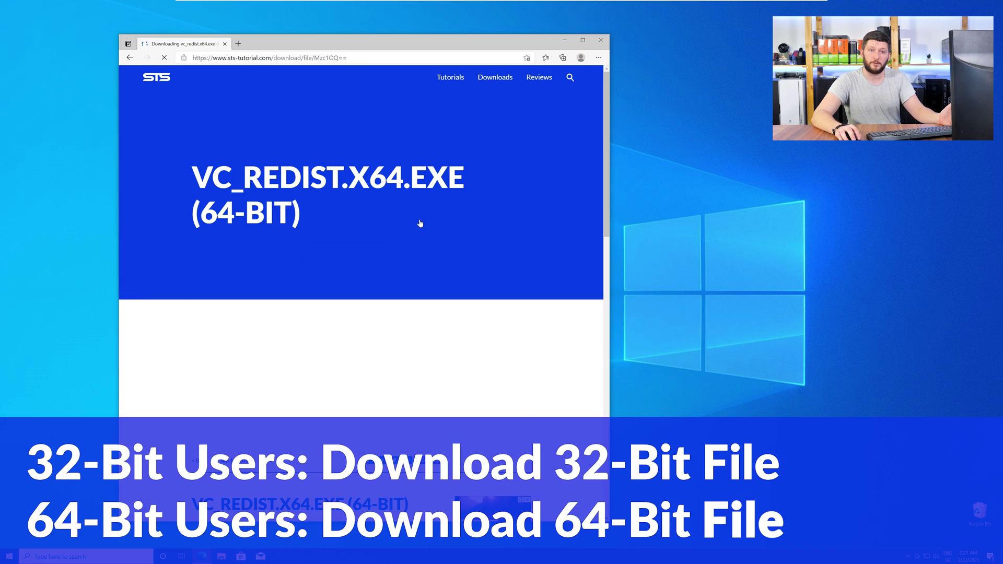
pyautogui.scroll(1, 407, 235)
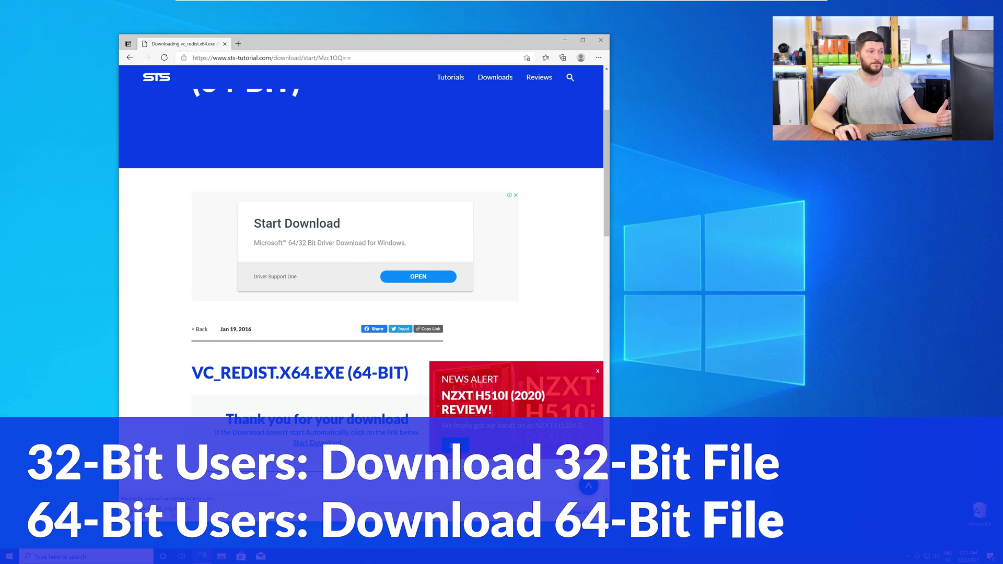
# Step: Close Edge and install the Visual C++ 2015-2019 x64 redistributable, allowing it to make changes
pyautogui.click(601, 41)
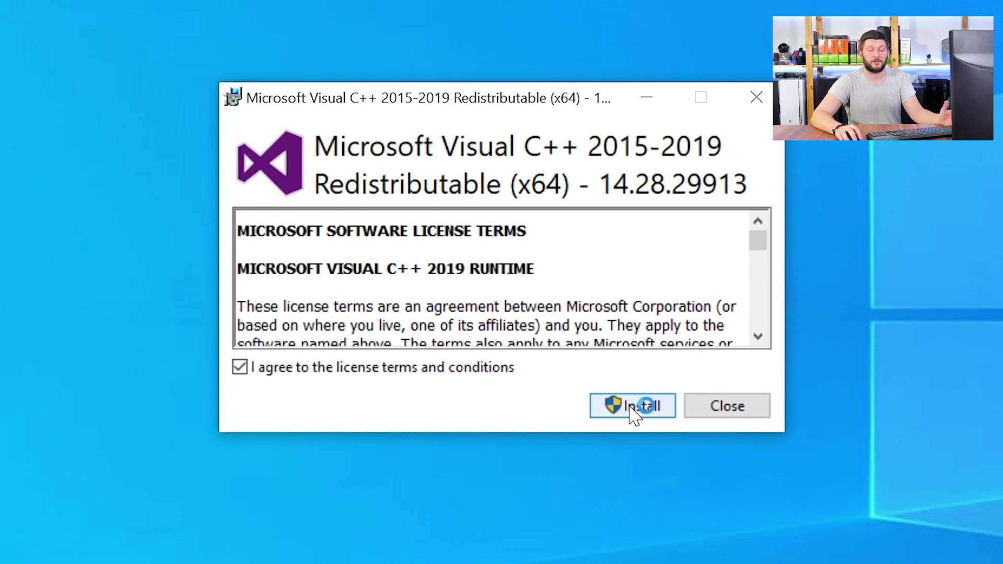
pyautogui.click(633, 409)
pyautogui.click(449, 424)
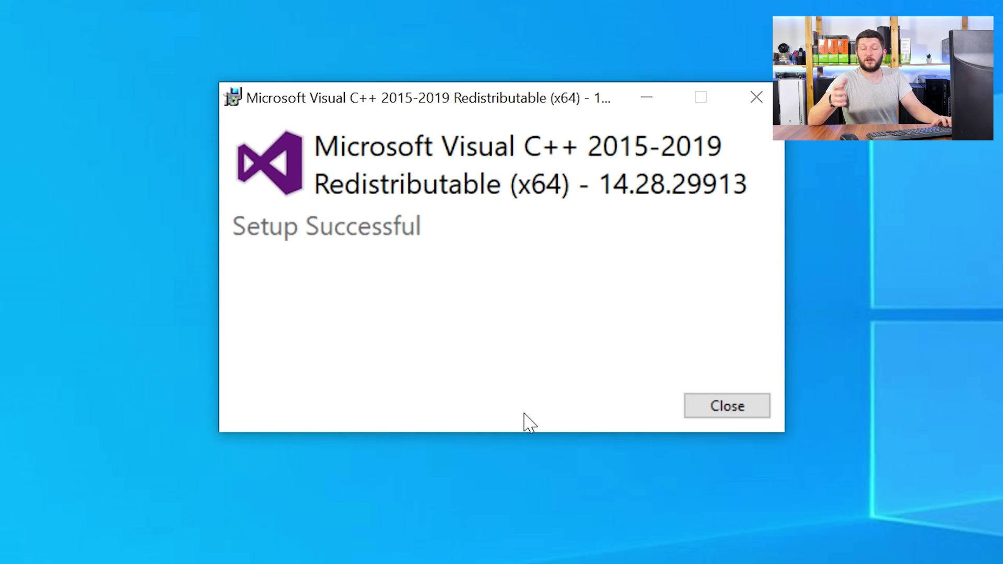
# Step: Close the Setup Successful installer dialog
pyautogui.click(740, 413)
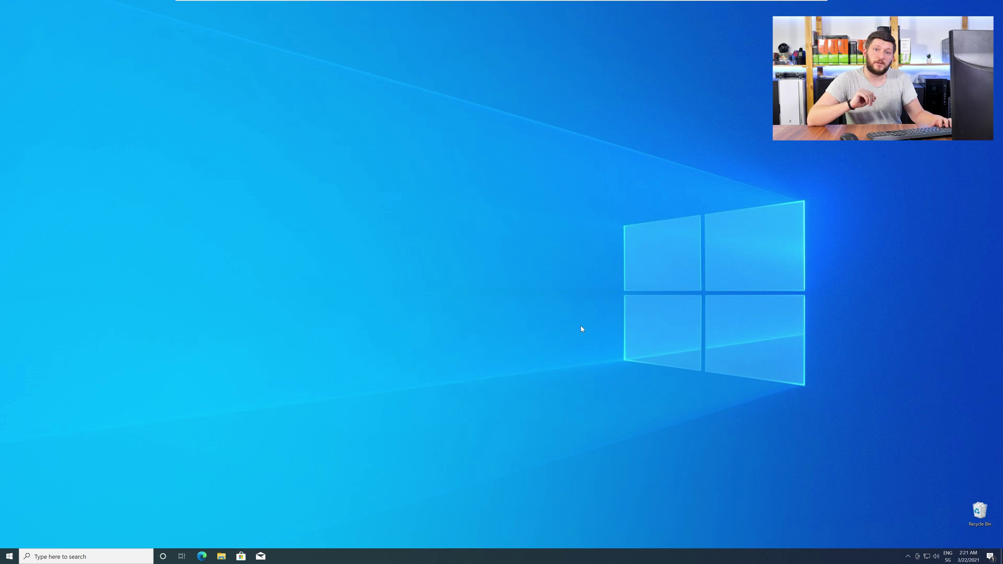